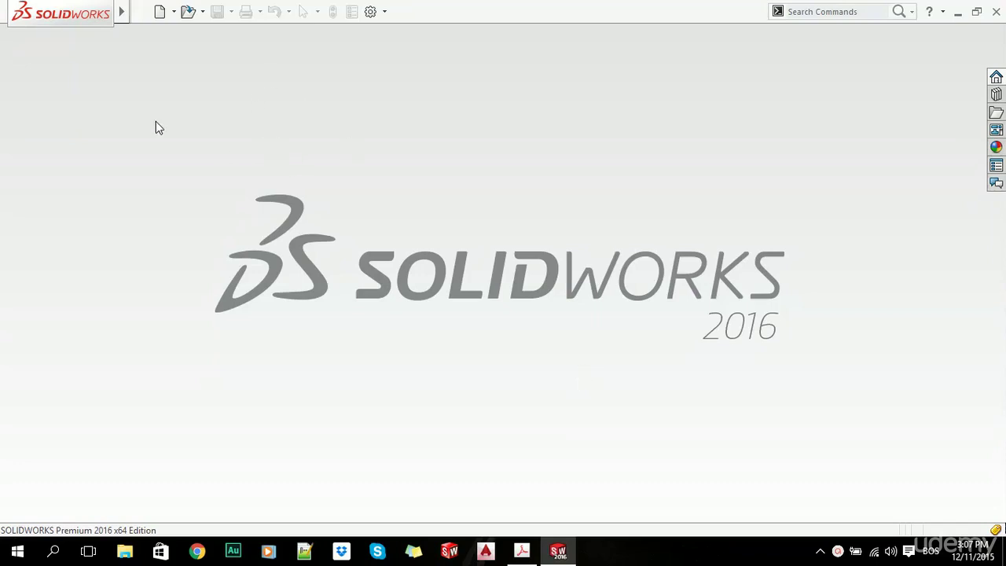
Step: Open the part file PART_1_EXERCISE.SLDPRT
{"action": "left_click", "coordinate": [189, 11]}
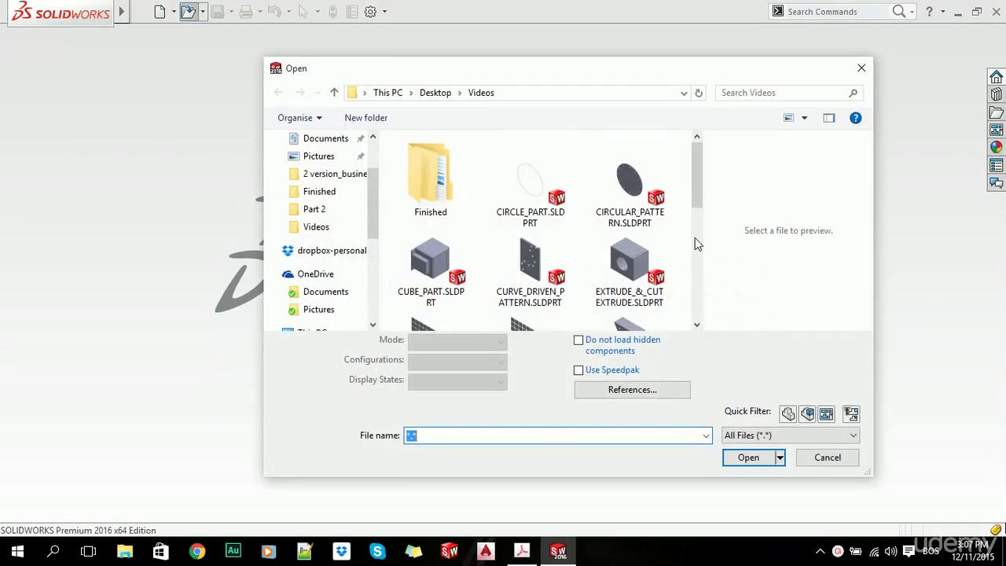
{"action": "left_click_drag", "start_coordinate": [701, 155], "coordinate": [712, 237]}
{"action": "left_click", "coordinate": [431, 198]}
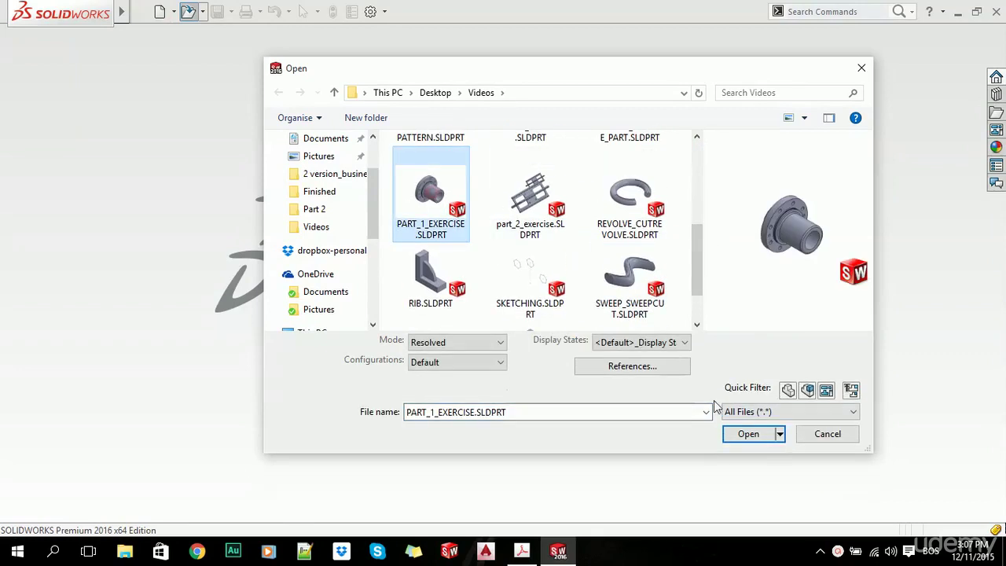
{"action": "left_click", "coordinate": [749, 435]}
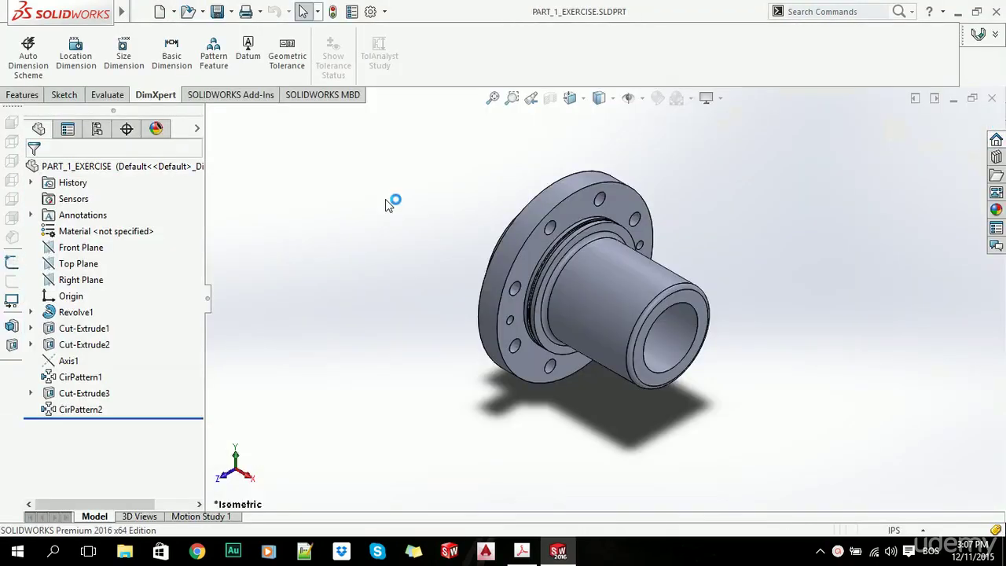
Step: Zoom to fit, show the Features toolbar, and orbit the part to a frontal view
{"action": "key", "text": "f"}
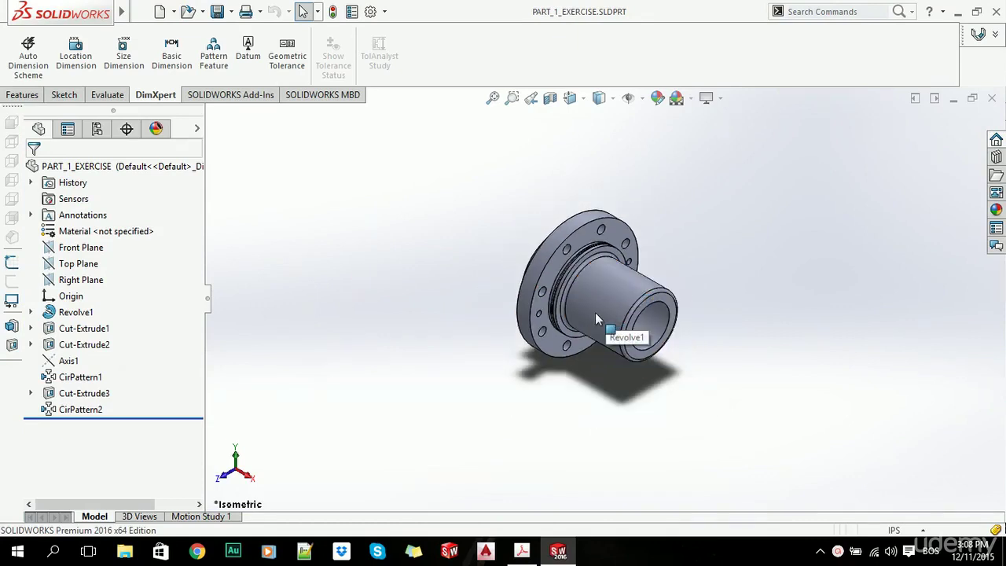
{"action": "scroll", "coordinate": [619, 327], "scroll_direction": "down", "scroll_amount": 2}
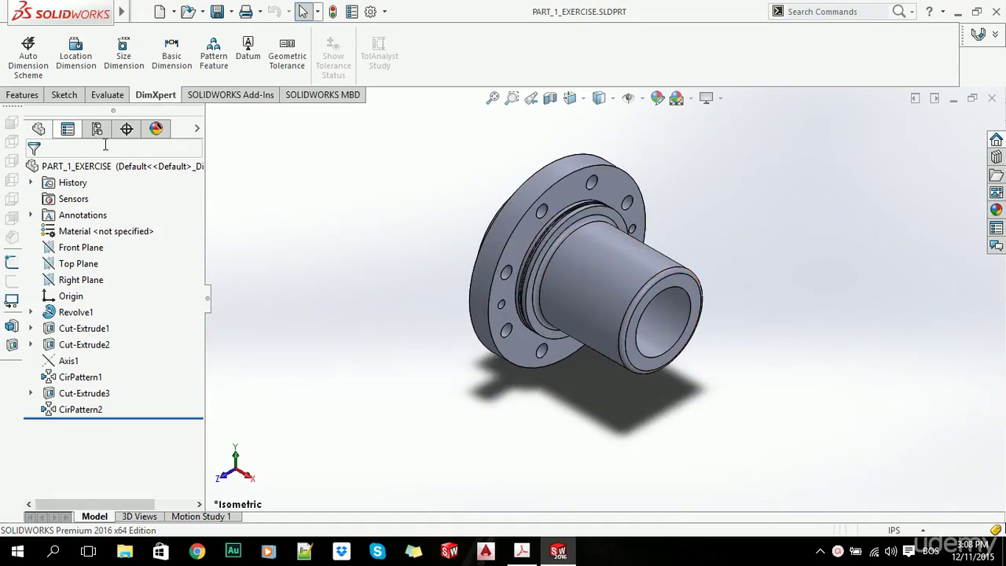
{"action": "left_click", "coordinate": [22, 95]}
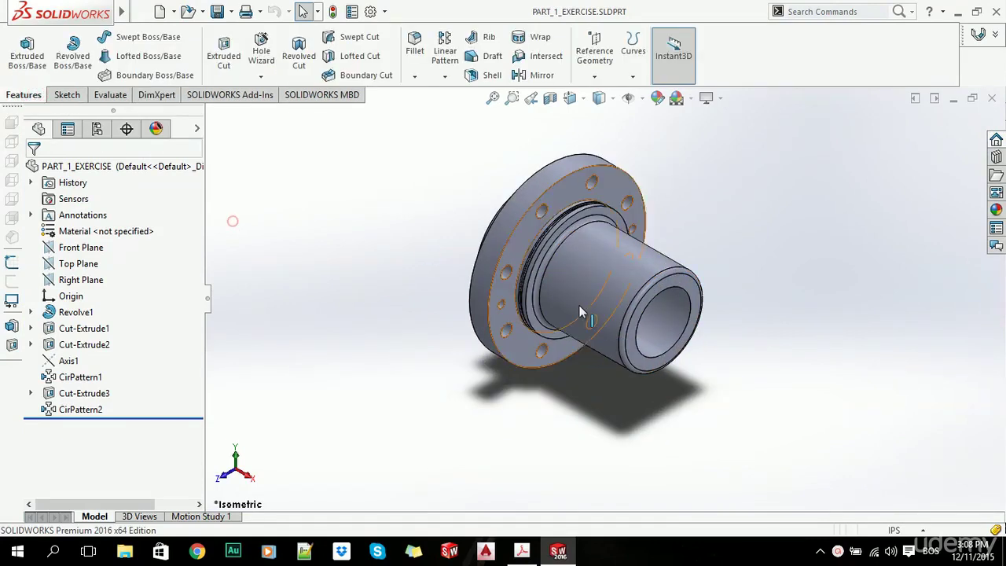
{"action": "middle_click_drag", "start_coordinate": [602, 305], "coordinate": [555, 232]}
{"action": "left_click", "coordinate": [371, 264]}
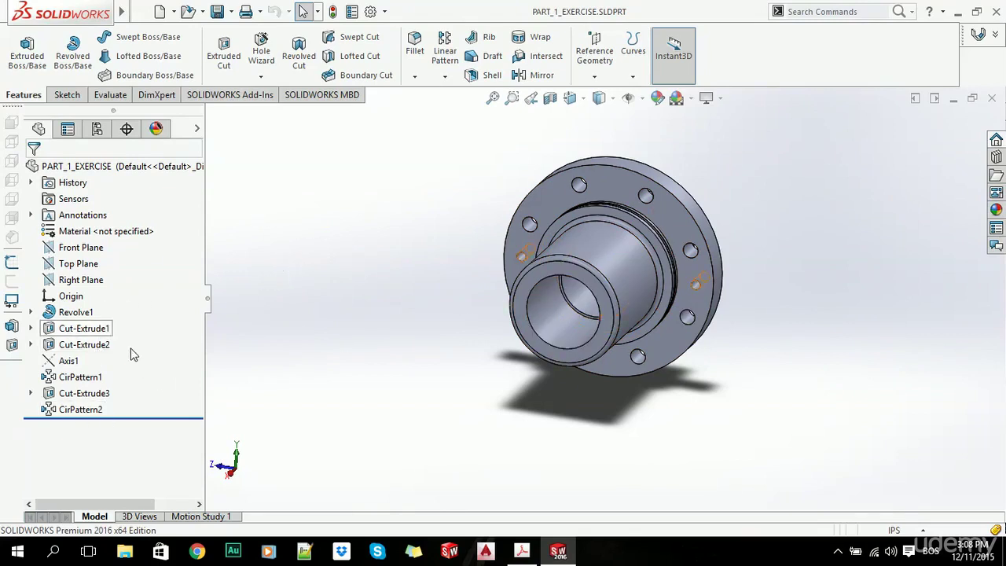
{"action": "right_click", "coordinate": [78, 315]}
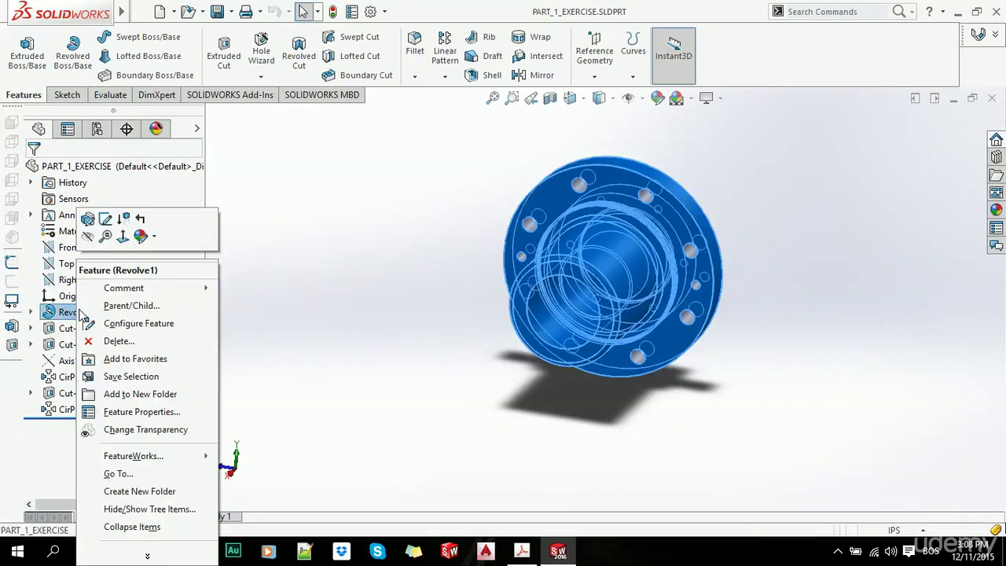
{"action": "left_click", "coordinate": [168, 556]}
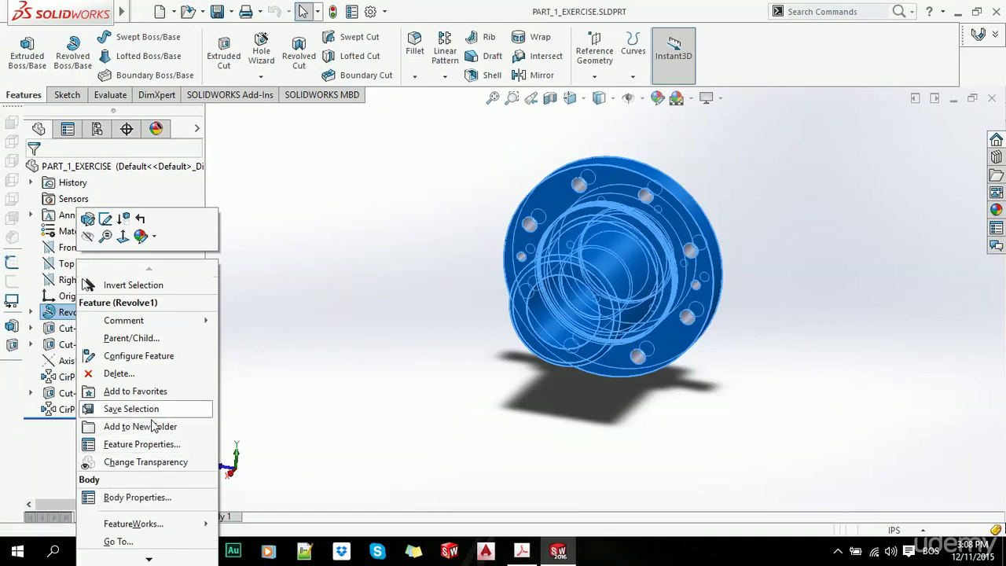
{"action": "left_click", "coordinate": [130, 356]}
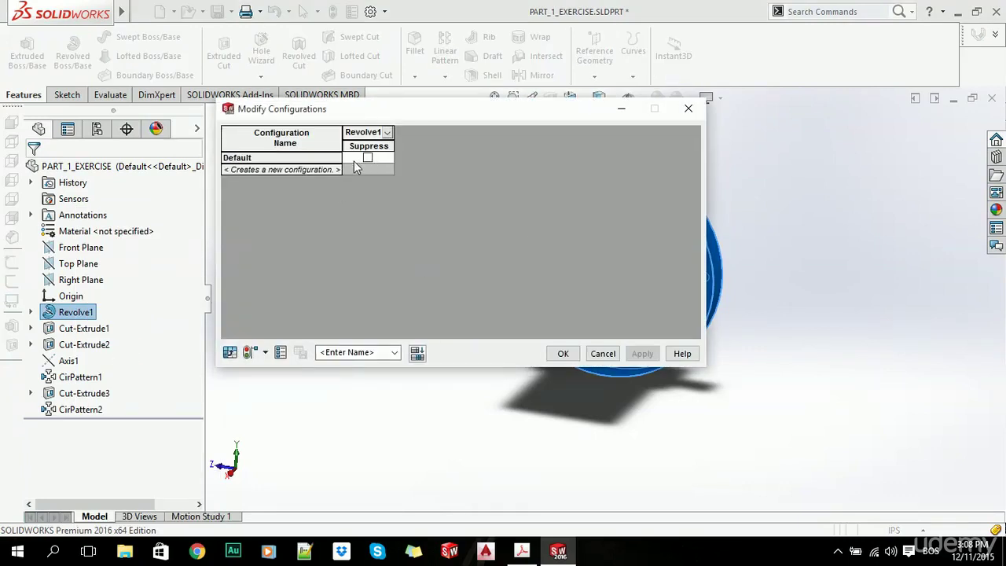
{"action": "left_click", "coordinate": [387, 133]}
{"action": "left_click", "coordinate": [396, 203]}
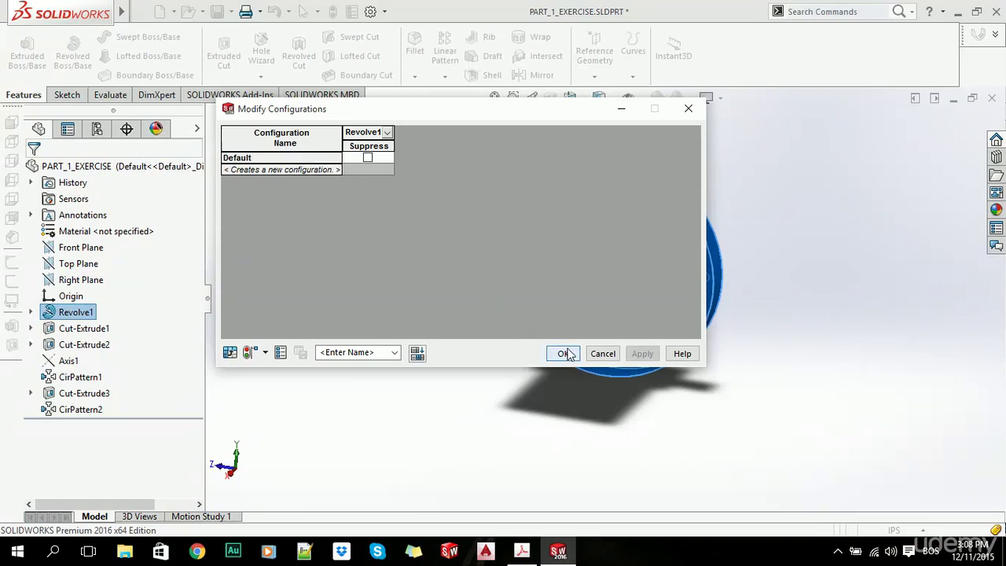
{"action": "left_click", "coordinate": [603, 353]}
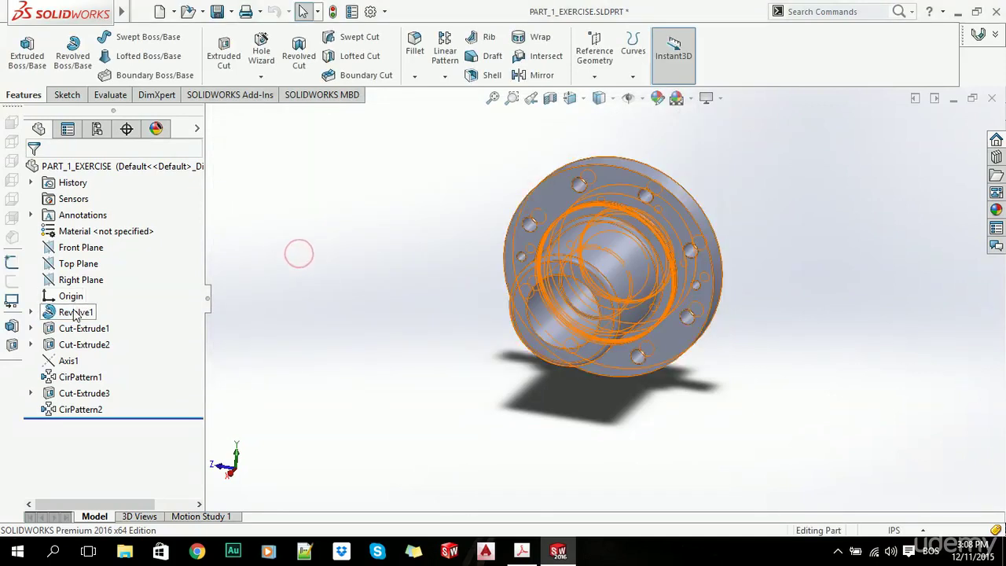
Step: In Revolve1's Feature Properties, set name 'Name' and description 'This is really useful feature for this part'
{"action": "right_click", "coordinate": [75, 312]}
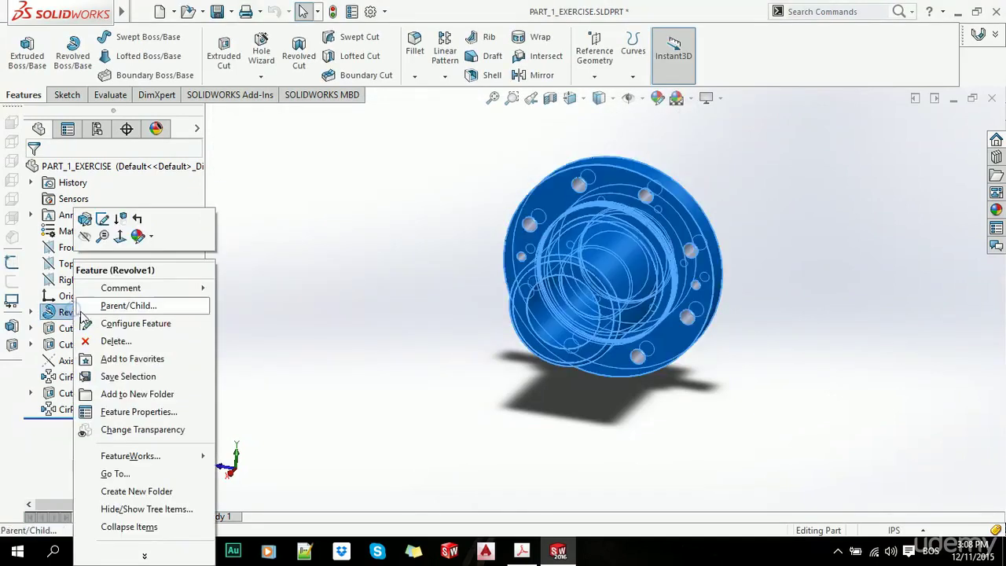
{"action": "left_click", "coordinate": [155, 412]}
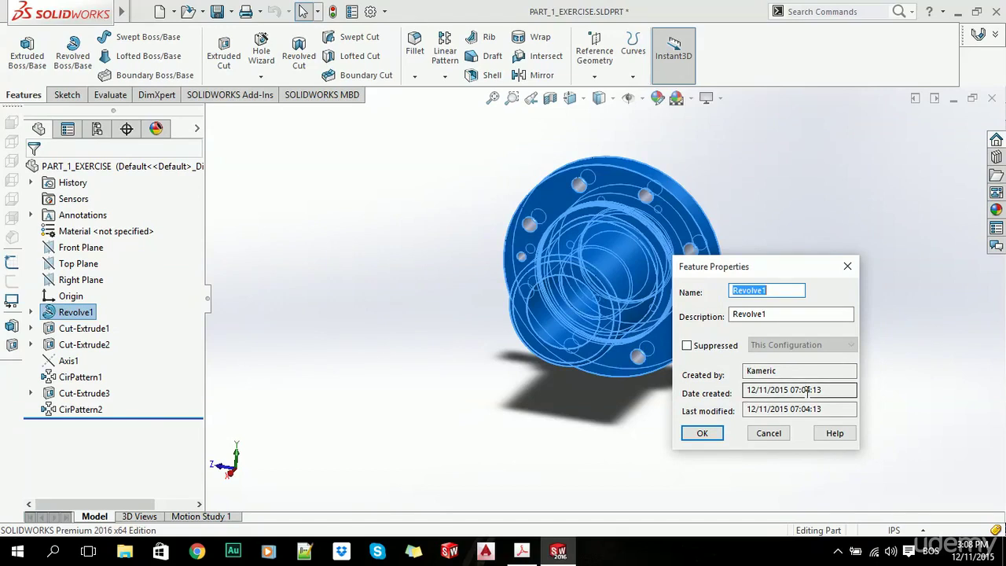
{"action": "double_click", "coordinate": [774, 290]}
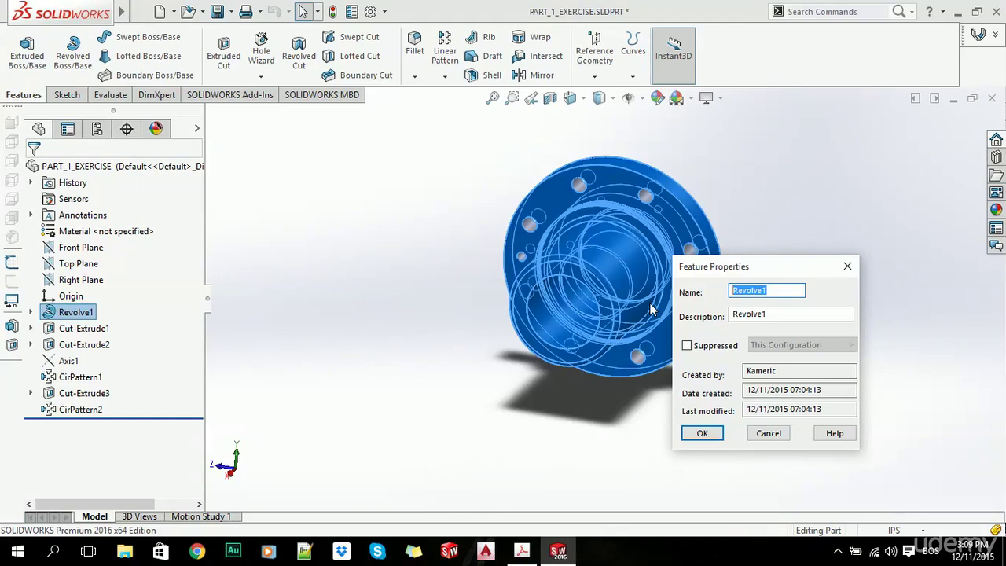
{"action": "type", "text": "Name"}
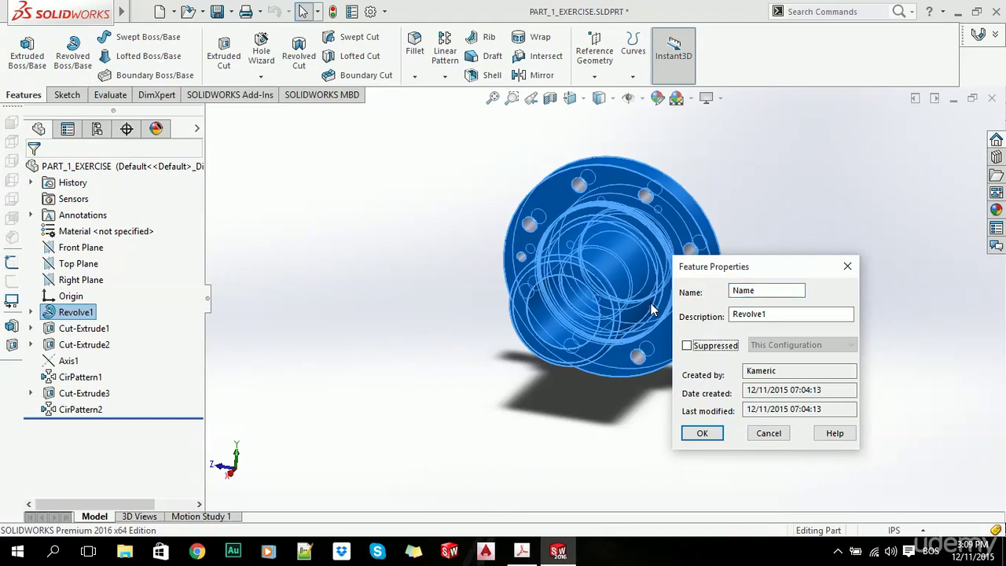
{"action": "double_click", "coordinate": [810, 314]}
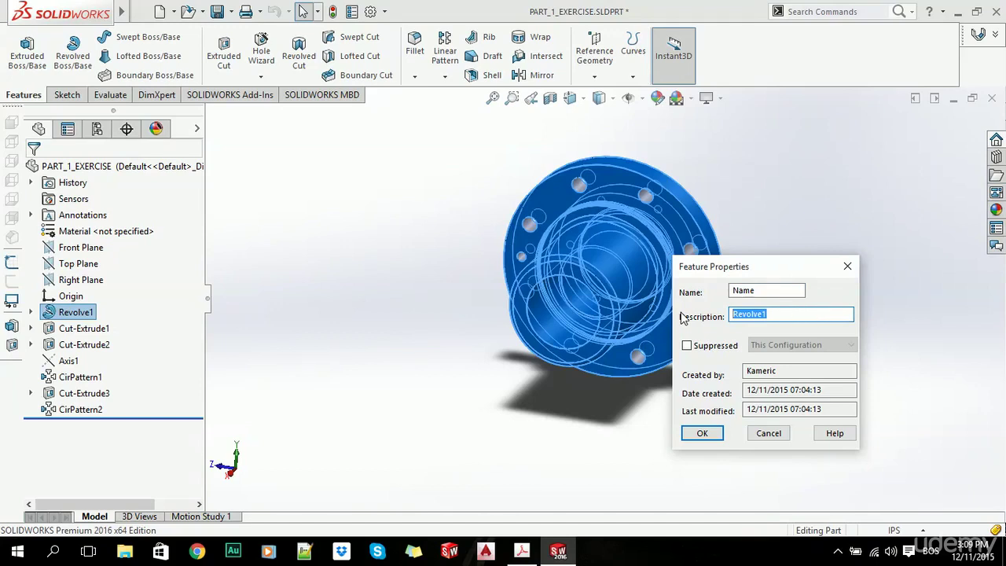
{"action": "type", "text": "This is really useful"}
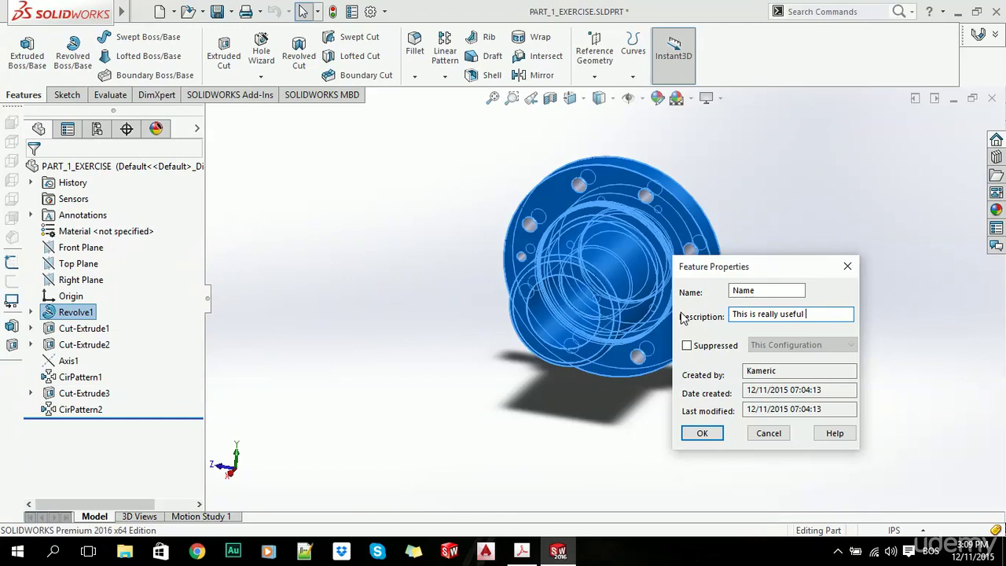
{"action": "type", "text": "this part"}
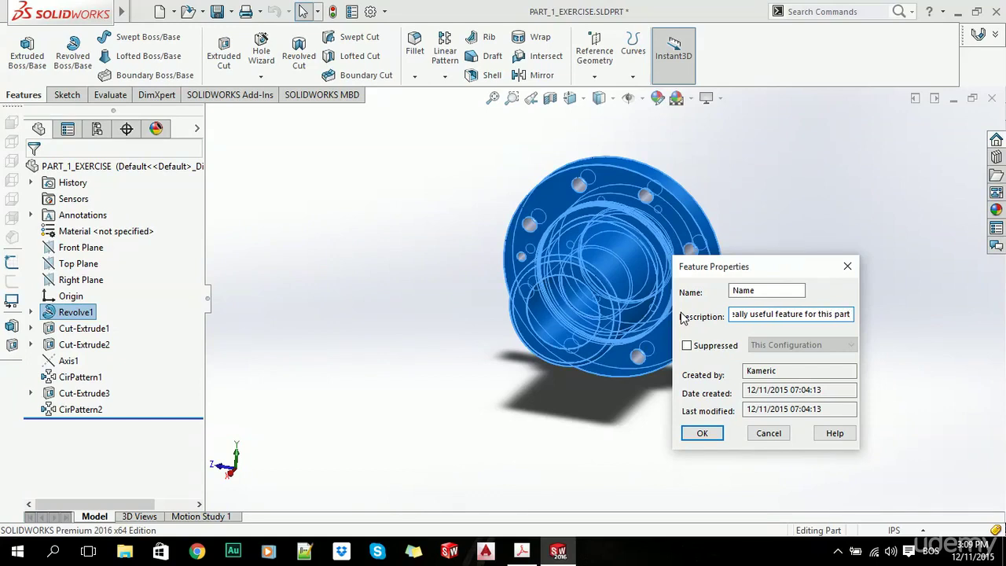
{"action": "left_click", "coordinate": [717, 434]}
{"action": "left_click", "coordinate": [428, 260]}
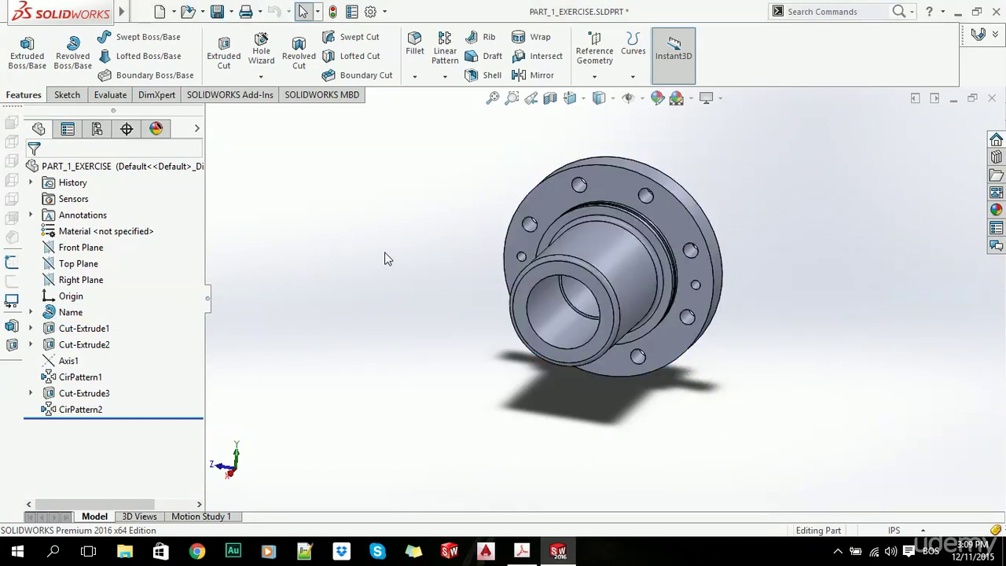
{"action": "right_click", "coordinate": [142, 170]}
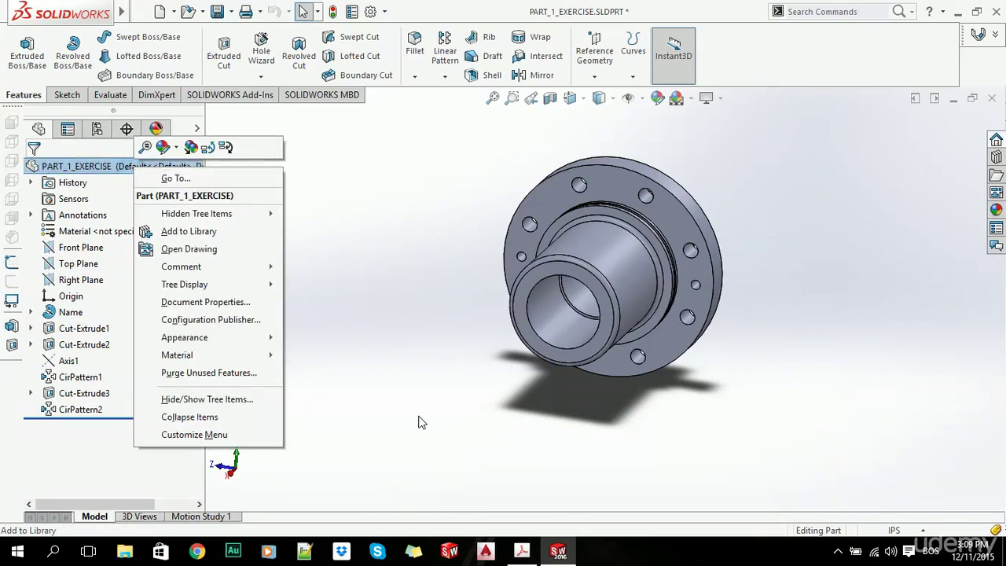
{"action": "left_click", "coordinate": [234, 320]}
{"action": "left_click", "coordinate": [617, 303]}
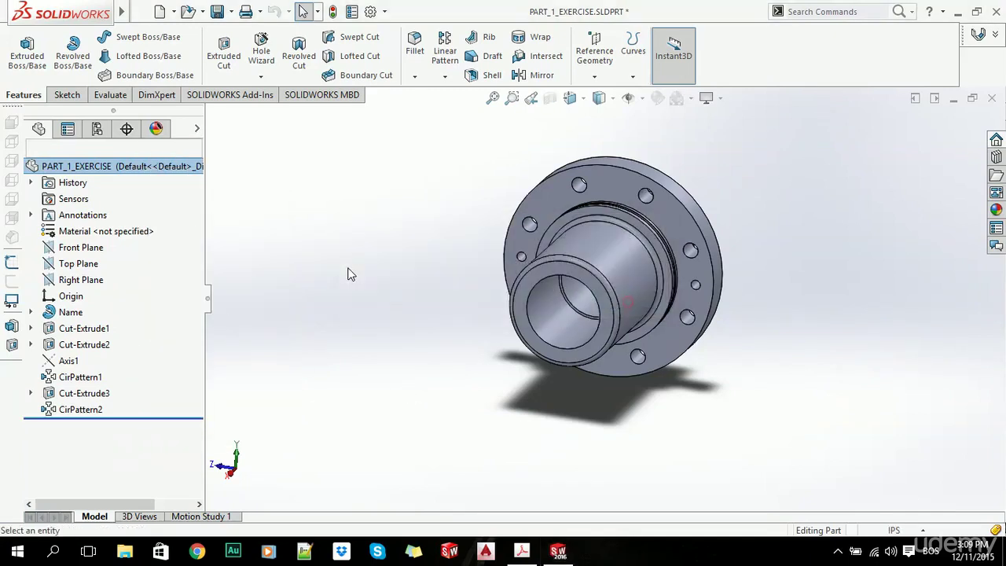
{"action": "right_click", "coordinate": [88, 166]}
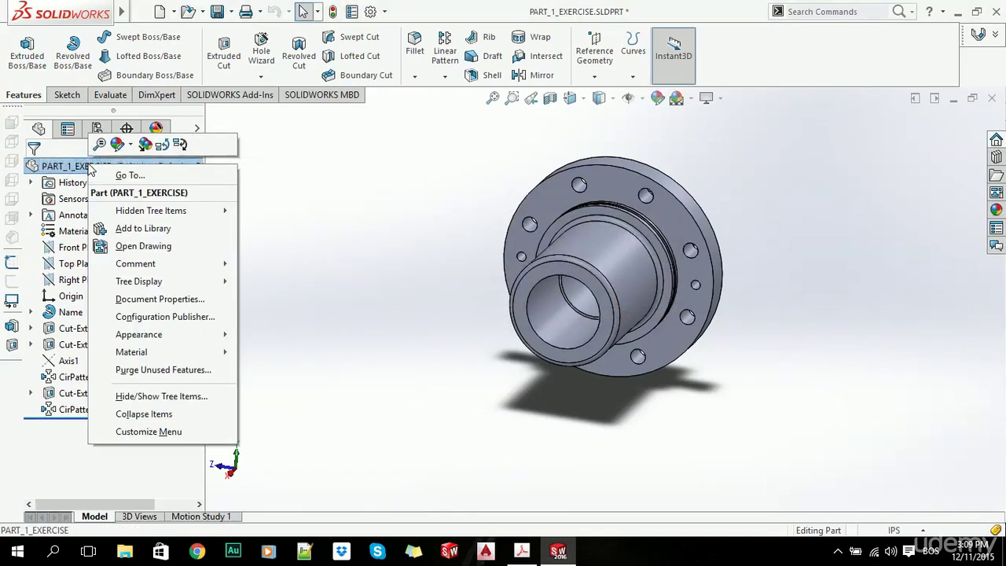
{"action": "left_click", "coordinate": [192, 299]}
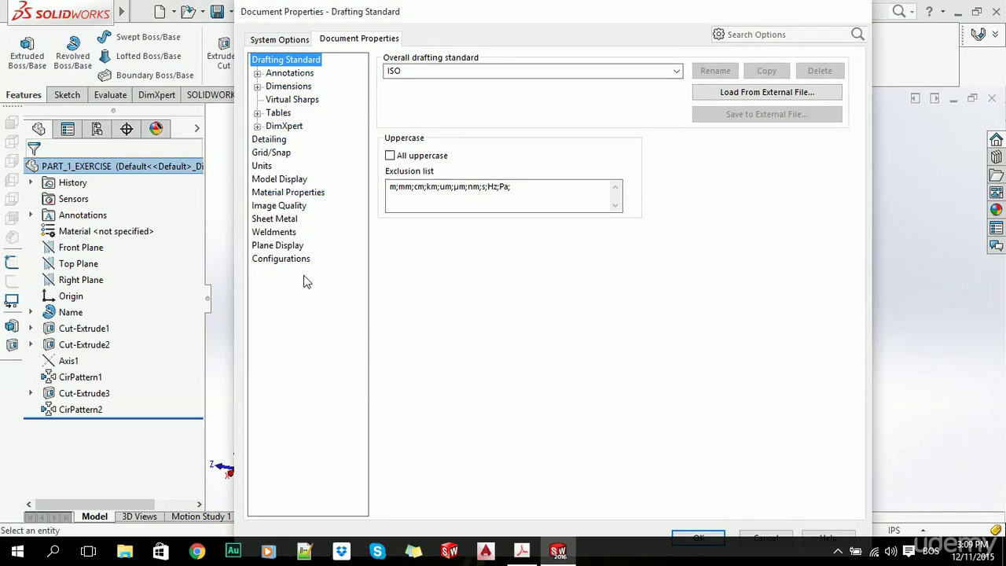
{"action": "left_click", "coordinate": [292, 88]}
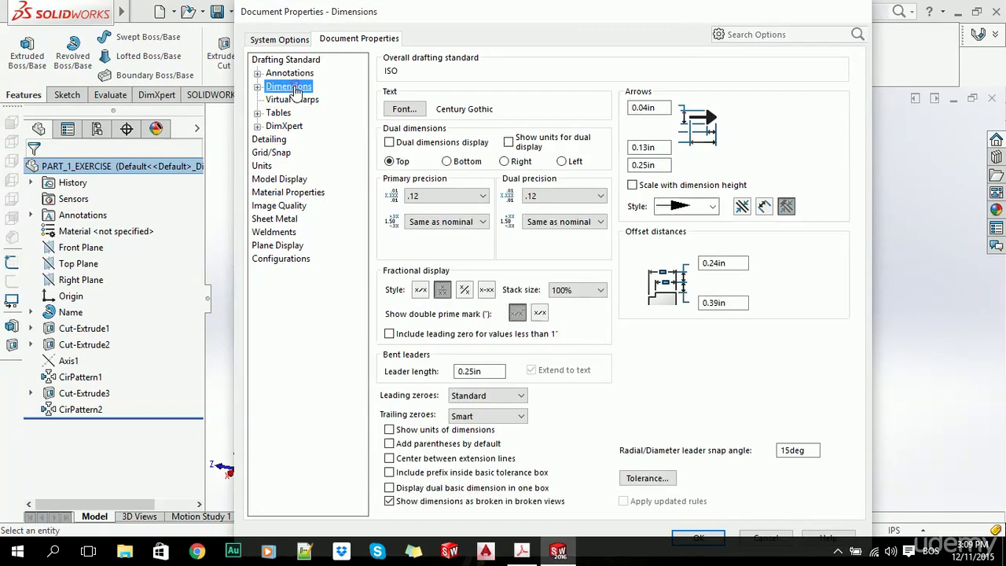
{"action": "left_click", "coordinate": [267, 153]}
{"action": "left_click", "coordinate": [261, 166]}
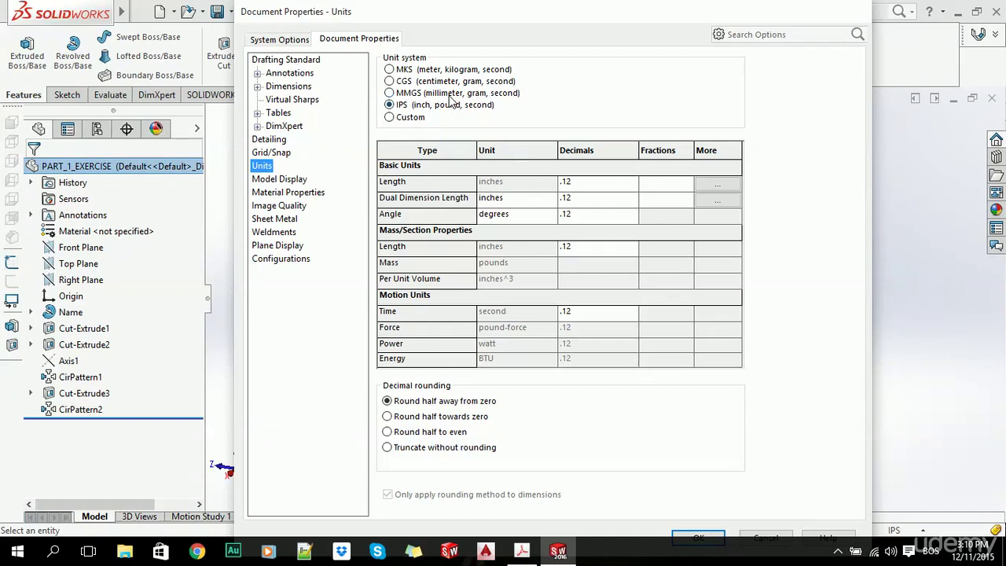
{"action": "left_click", "coordinate": [765, 538]}
Step: Orbit the part to a side angle and dismiss the Cut-Extrude1 context menu
{"action": "left_click", "coordinate": [339, 312]}
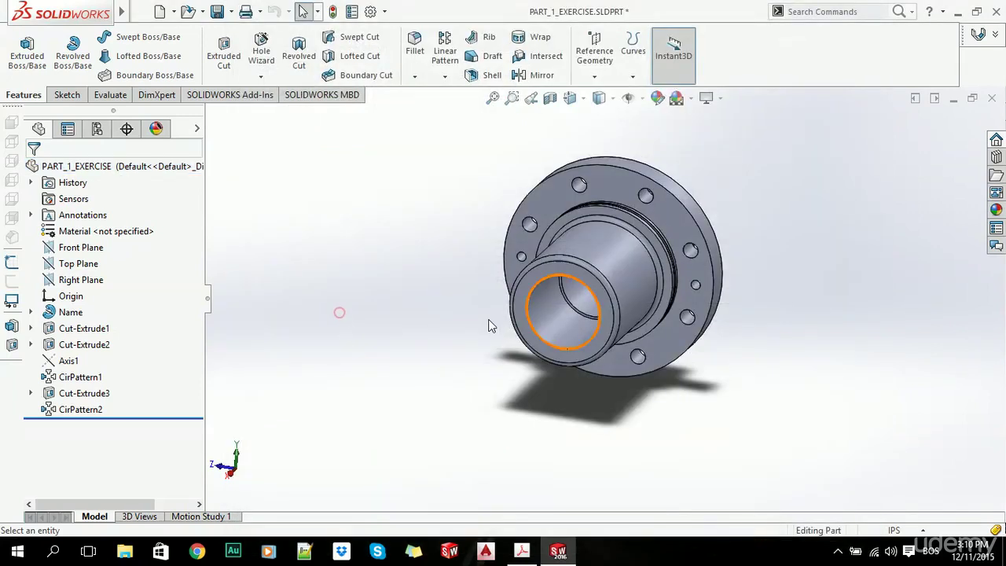
{"action": "scroll", "coordinate": [608, 265], "scroll_direction": "up", "scroll_amount": 2}
{"action": "middle_click_drag", "start_coordinate": [608, 265], "coordinate": [448, 255]}
{"action": "right_click", "coordinate": [73, 330]}
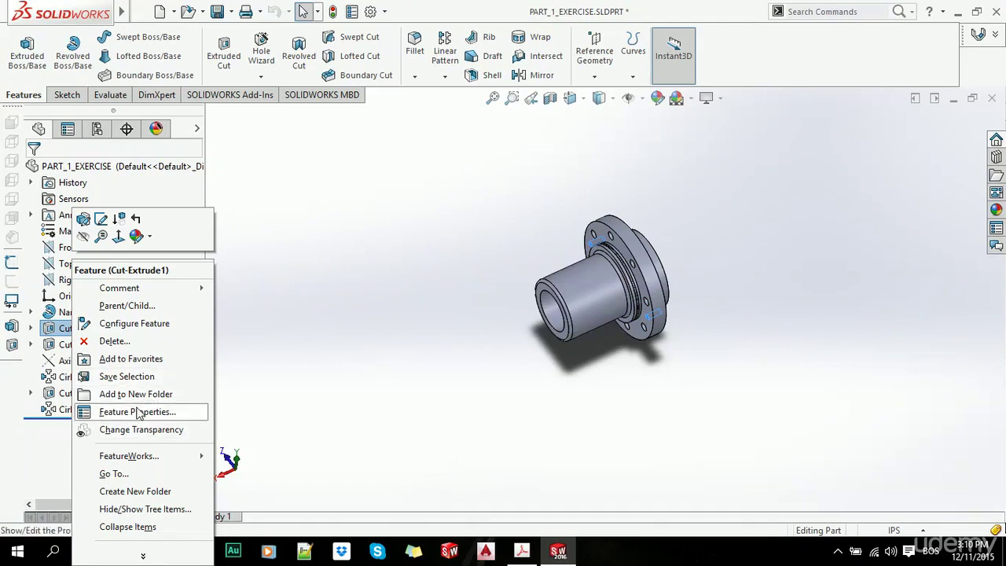
{"action": "left_click", "coordinate": [407, 378]}
Step: Close PART_1_EXERCISE, choosing Save all to keep the changes
{"action": "middle_click_drag", "start_coordinate": [692, 264], "coordinate": [644, 268]}
{"action": "scroll", "coordinate": [602, 301], "scroll_direction": "down", "scroll_amount": 3}
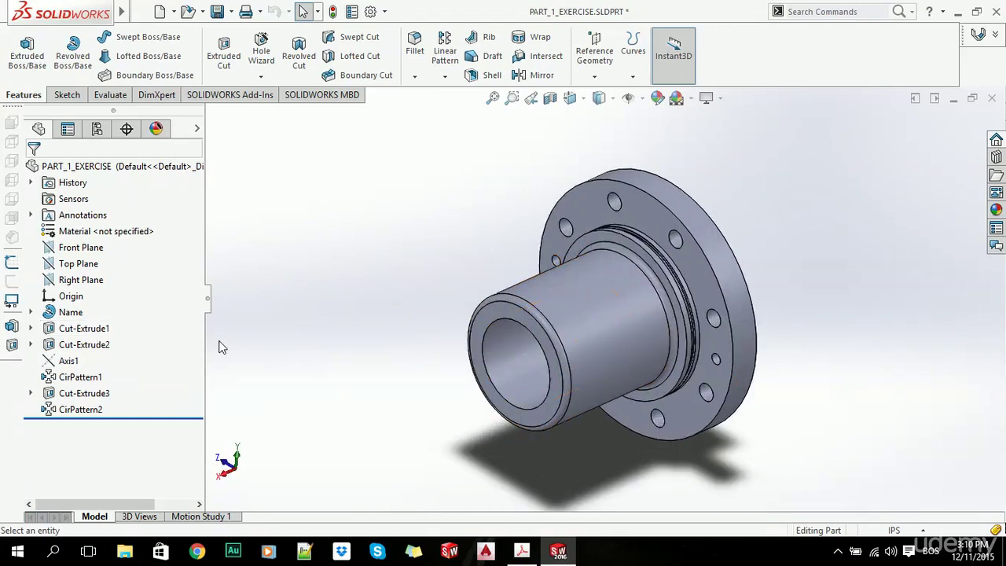
{"action": "left_click", "coordinate": [992, 98]}
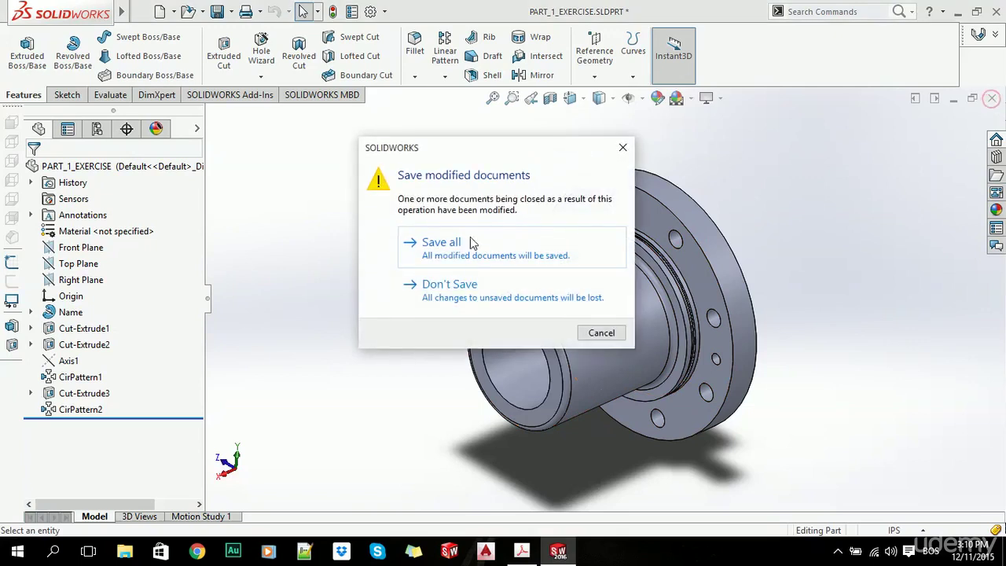
{"action": "left_click", "coordinate": [440, 248]}
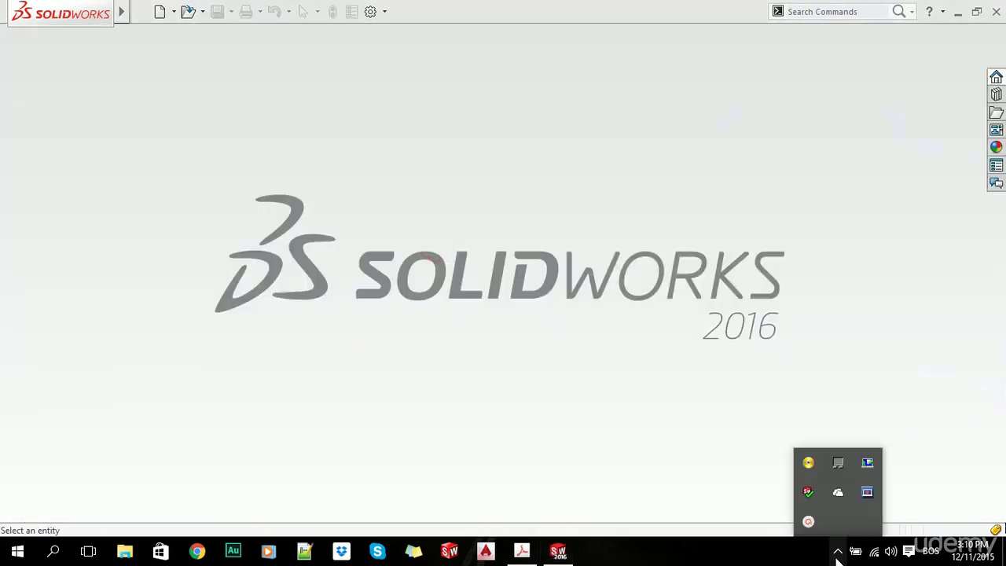